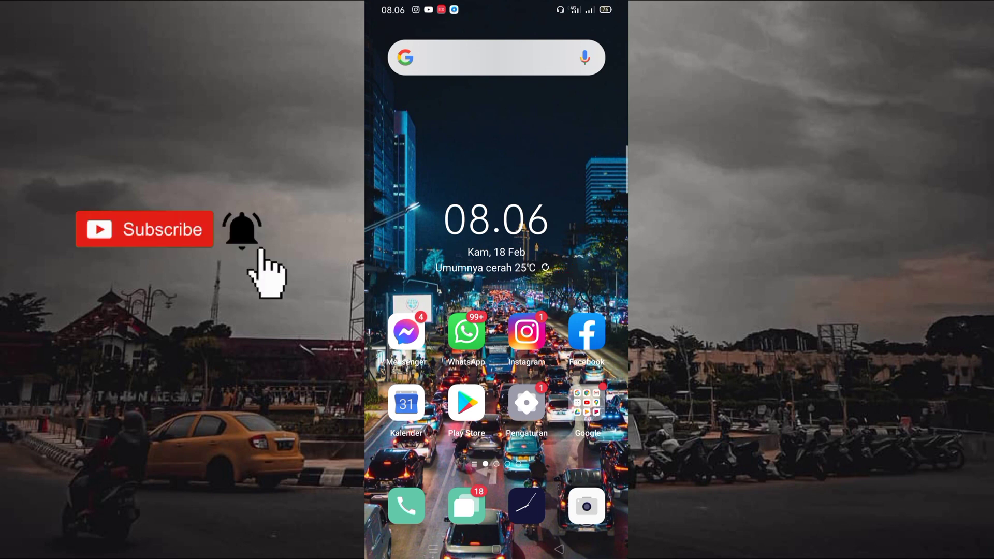
Bring up the app drawer and scroll to the VN Video Editor icon.
mouse_move(497, 481)
left_mouse_down()
mouse_move(498, 194)
mouse_move(497, 482)
left_mouse_up()
scroll(497, 280, "down", 5)
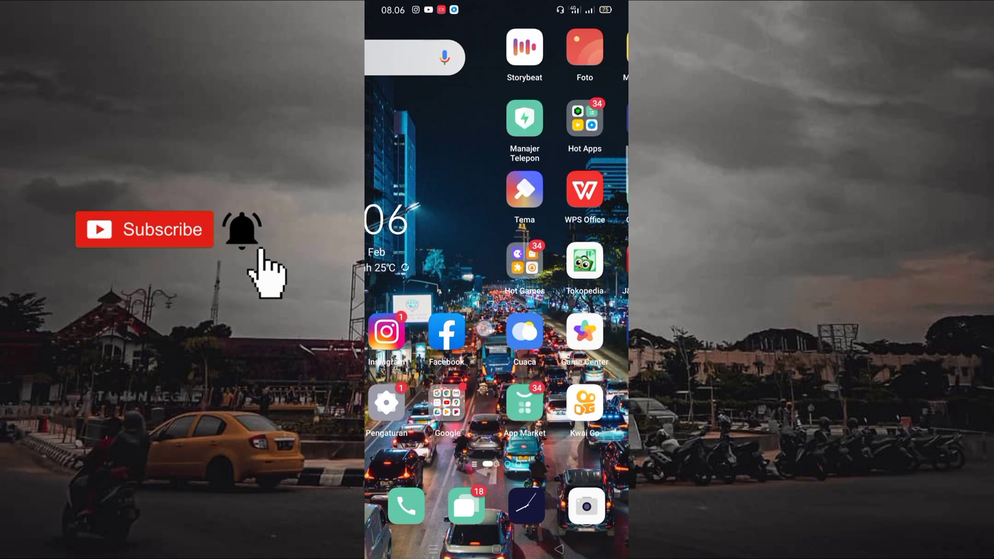
scroll(496, 280, "down", 5)
scroll(496, 280, "down", 5)
scroll(496, 280, "down", 5)
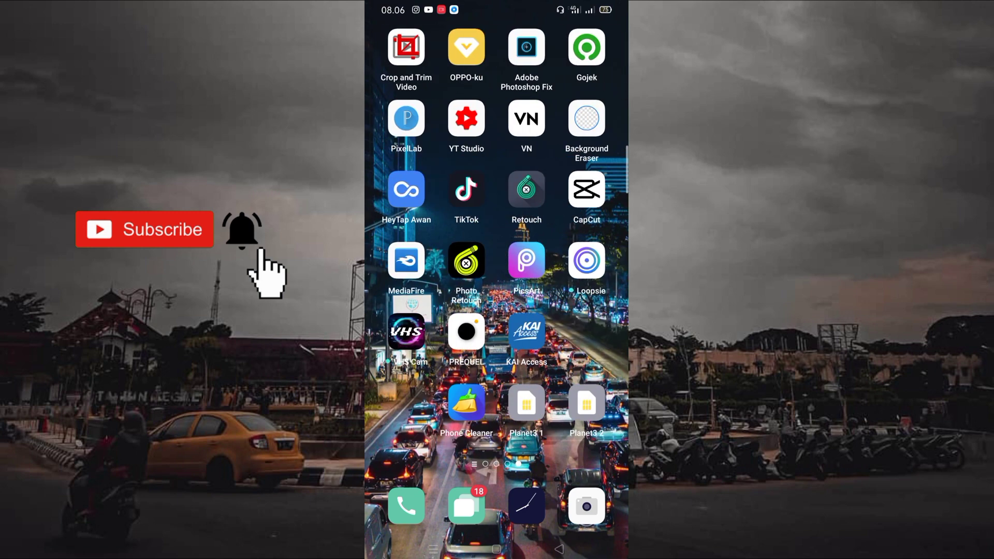
Launch the VN street-footage project, scrub its timeline, and select then deselect the overlay clip.
left_click(526, 118)
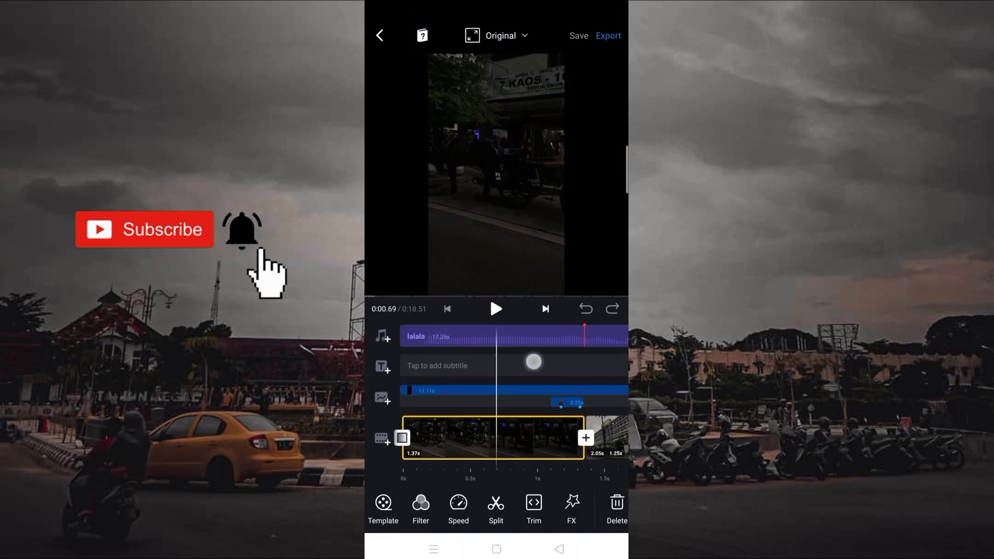
mouse_move(533, 363)
left_mouse_down()
mouse_move(570, 359)
mouse_move(517, 375)
mouse_move(560, 374)
mouse_move(528, 366)
mouse_move(524, 378)
mouse_move(547, 360)
mouse_move(557, 373)
mouse_move(566, 366)
mouse_move(569, 376)
mouse_move(557, 376)
mouse_move(588, 373)
mouse_move(572, 359)
mouse_move(592, 365)
mouse_move(536, 375)
mouse_move(567, 373)
mouse_move(545, 380)
mouse_move(512, 375)
mouse_move(579, 376)
left_mouse_up()
left_click(545, 380)
left_click(544, 381)
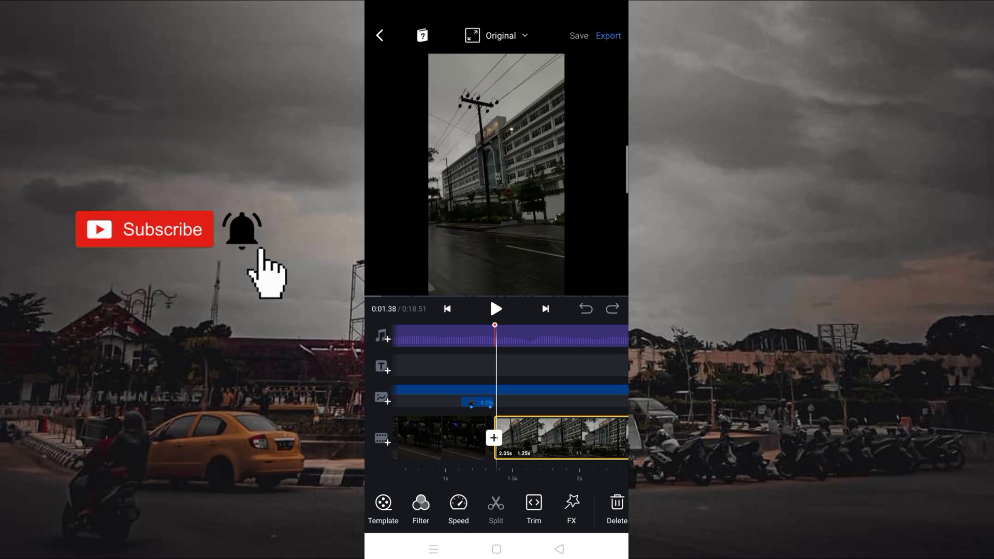
left_click_drag(538, 371, 550, 371)
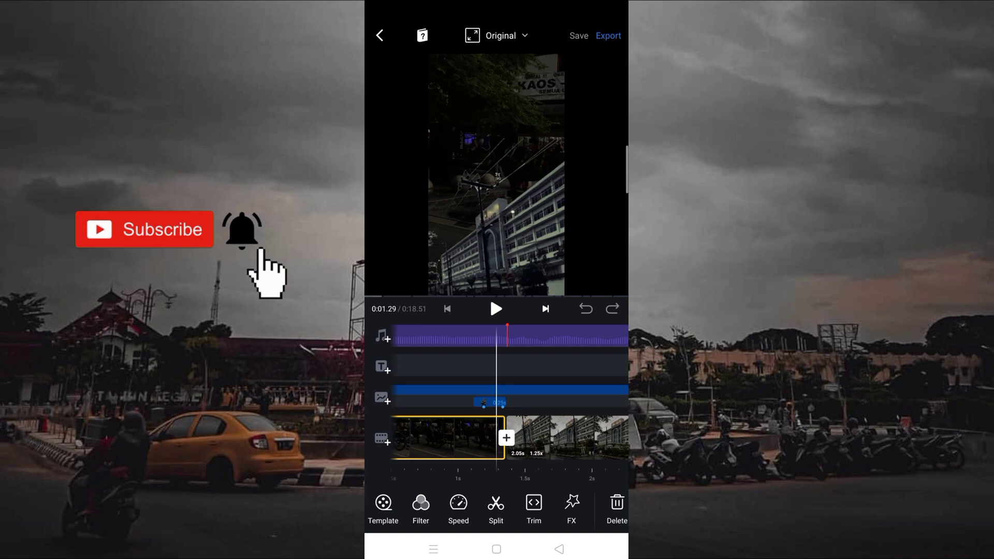
left_click_drag(549, 373, 552, 371)
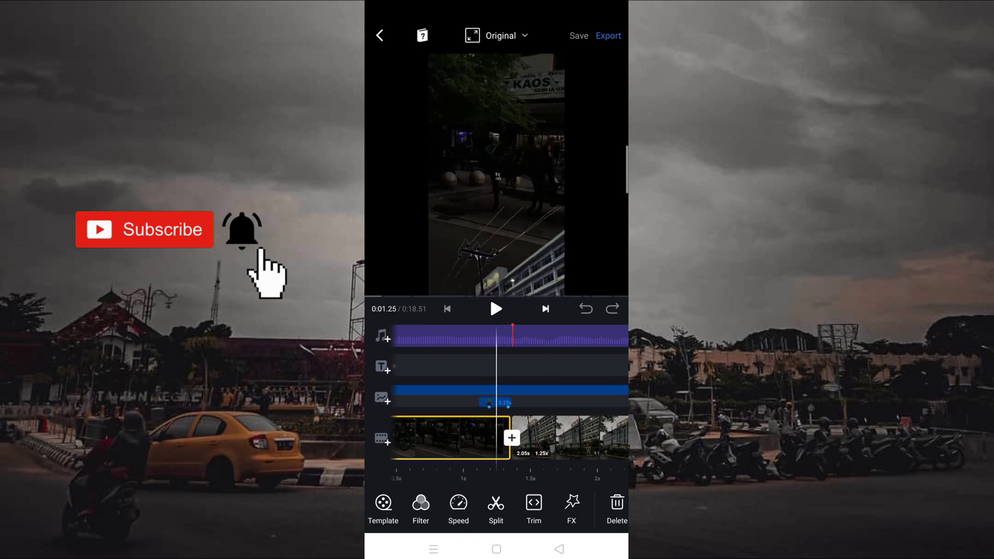
Go home and browse the Foto gallery's Semua album of all photos.
left_click(496, 549)
left_click_drag(413, 311, 590, 311)
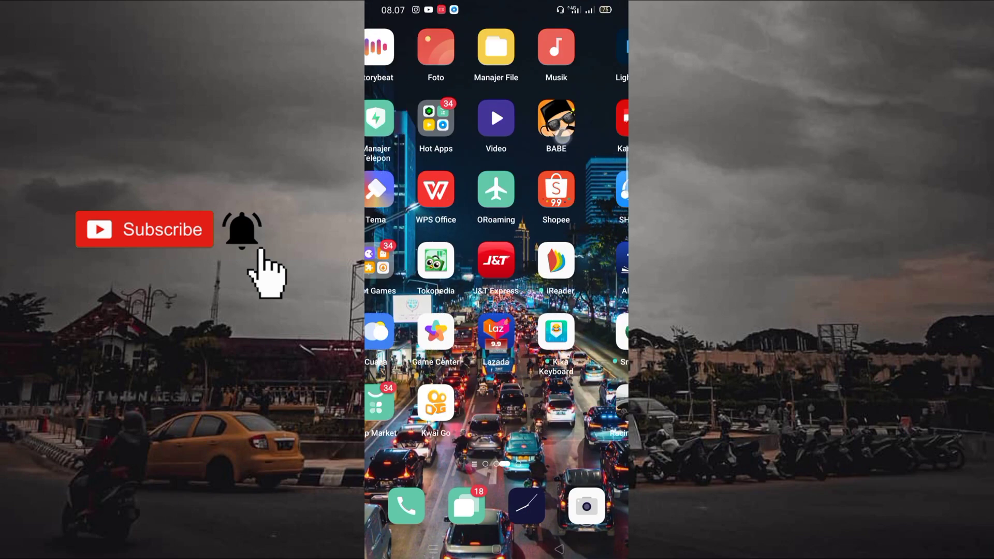
left_click(467, 49)
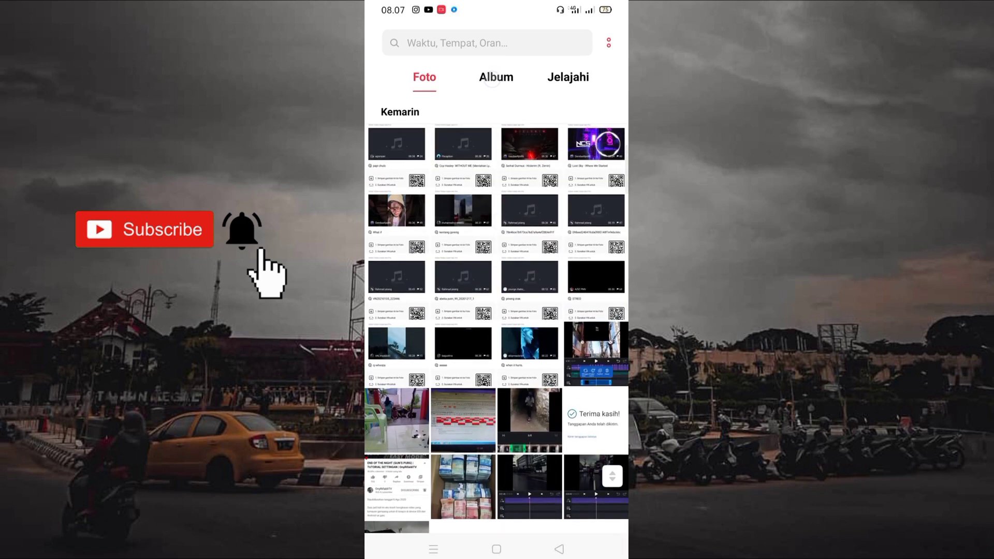
left_click(496, 75)
left_click(420, 134)
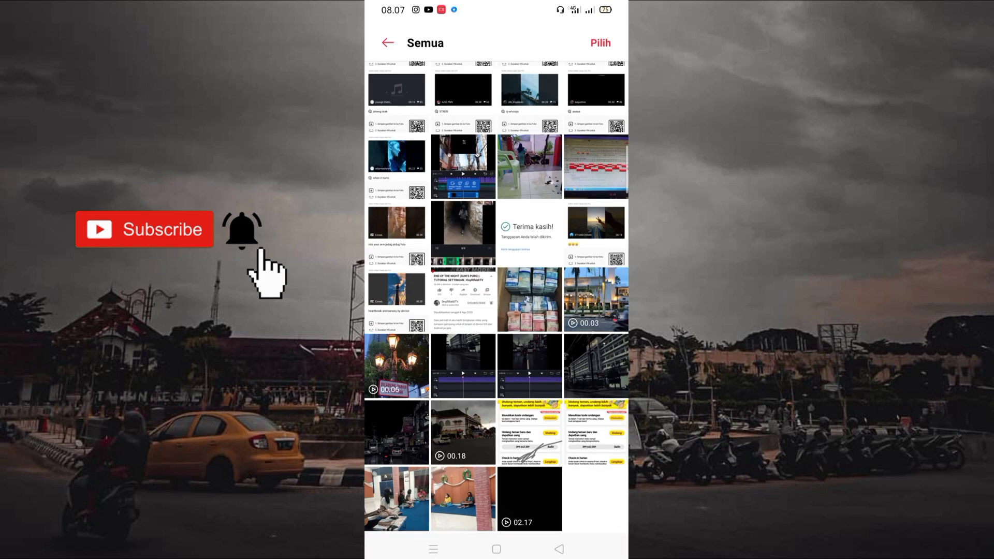
View the building and street photos full screen, then bring up recent apps.
left_click(595, 365)
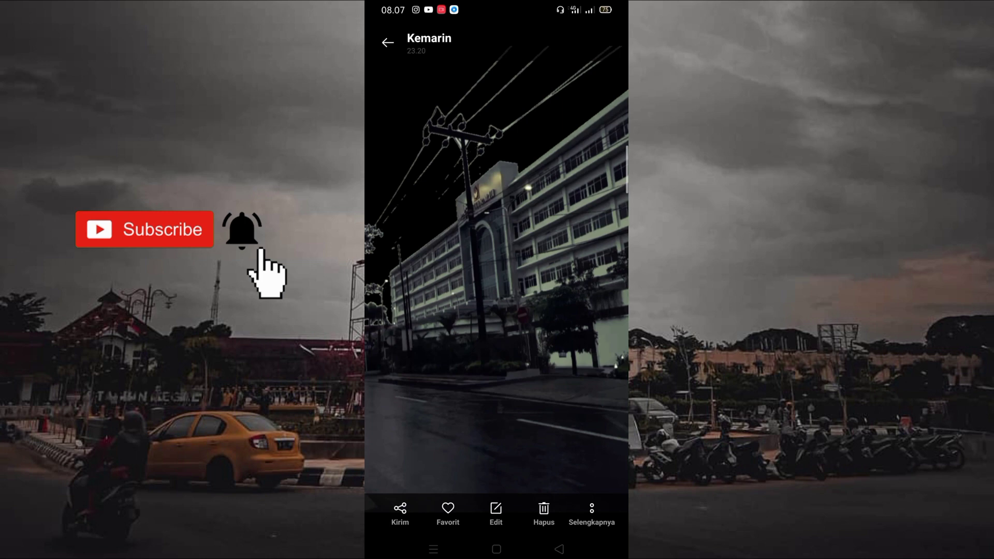
left_click_drag(594, 369, 404, 373)
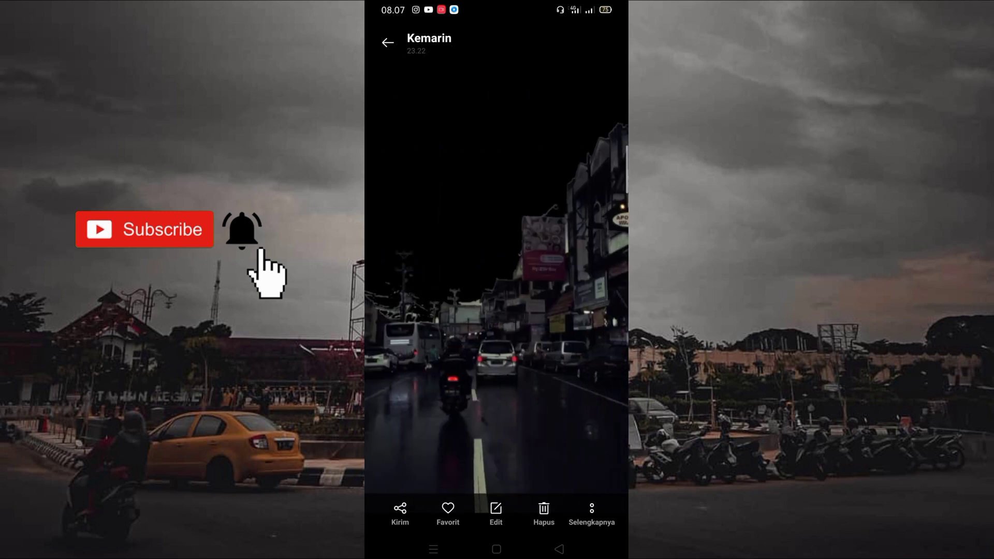
left_click_drag(466, 349, 536, 350)
left_click(433, 549)
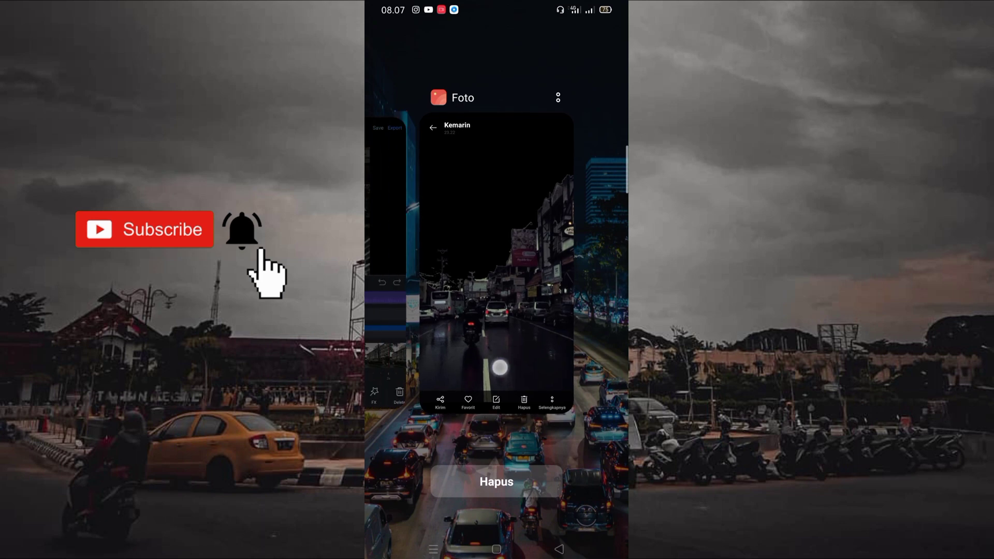
Switch back to VN Video Editor and select, then deselect, the overlay clip.
left_click_drag(434, 256, 590, 257)
left_click(523, 350)
left_click(495, 396)
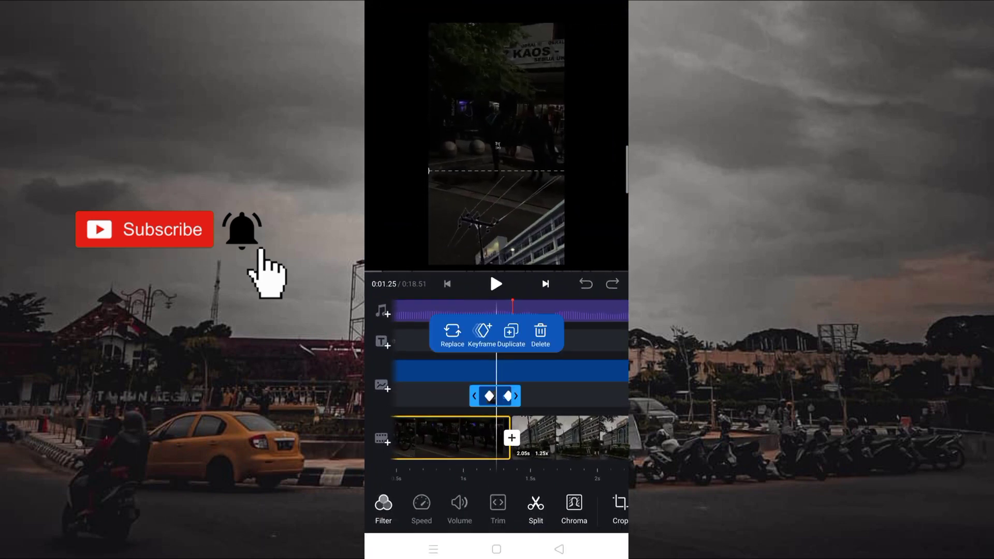
left_click(489, 269)
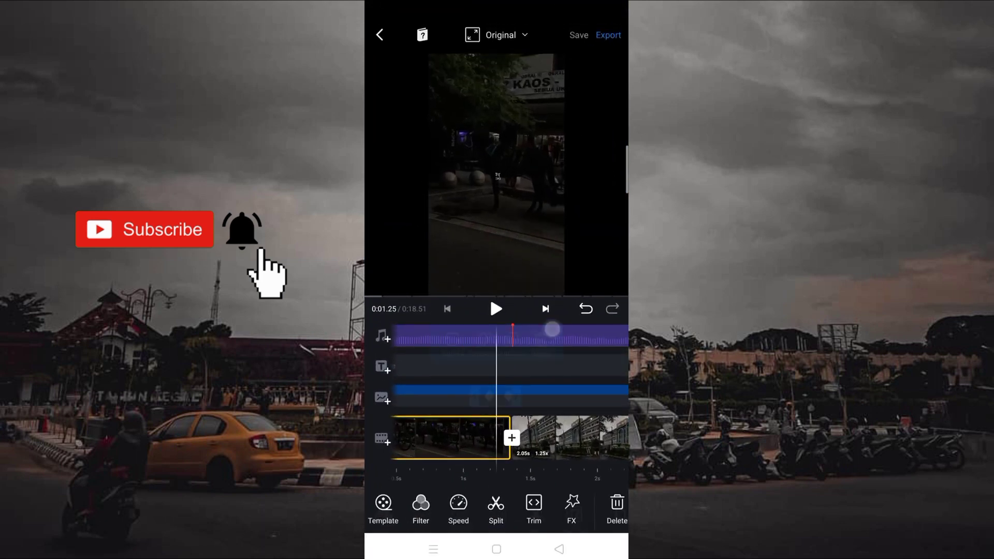
Add the street-building photo as an overlay and make it fill the frame.
left_click(382, 395)
left_click(436, 456)
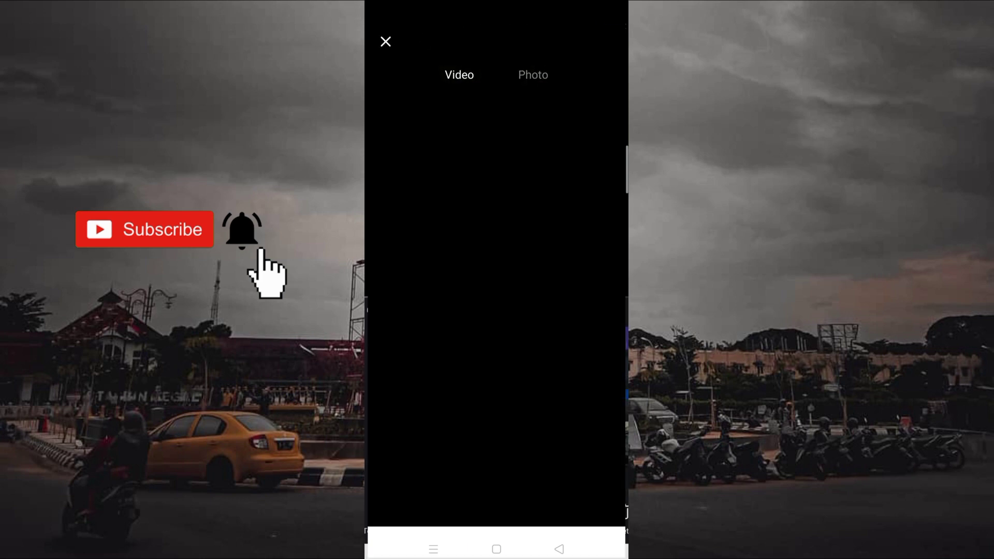
left_click(534, 68)
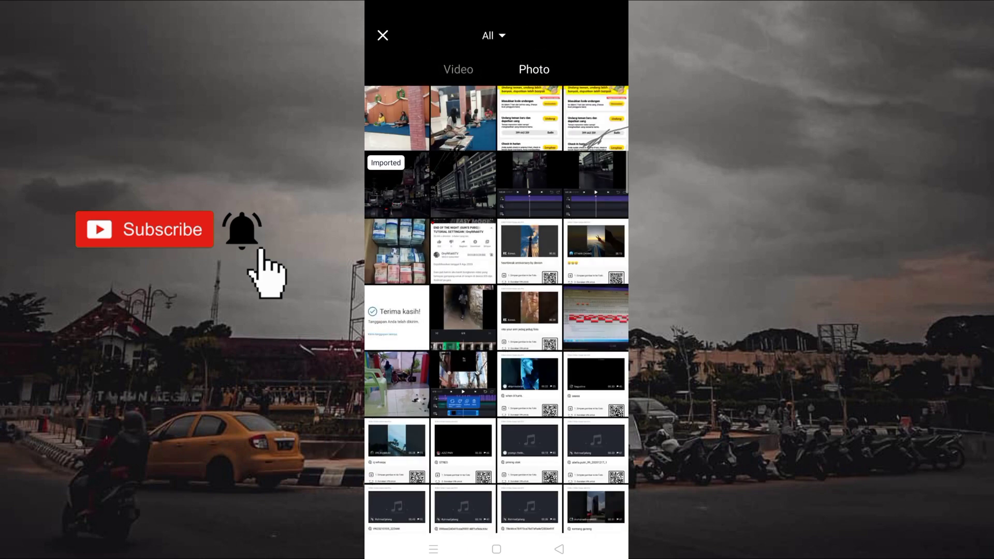
left_click(469, 179)
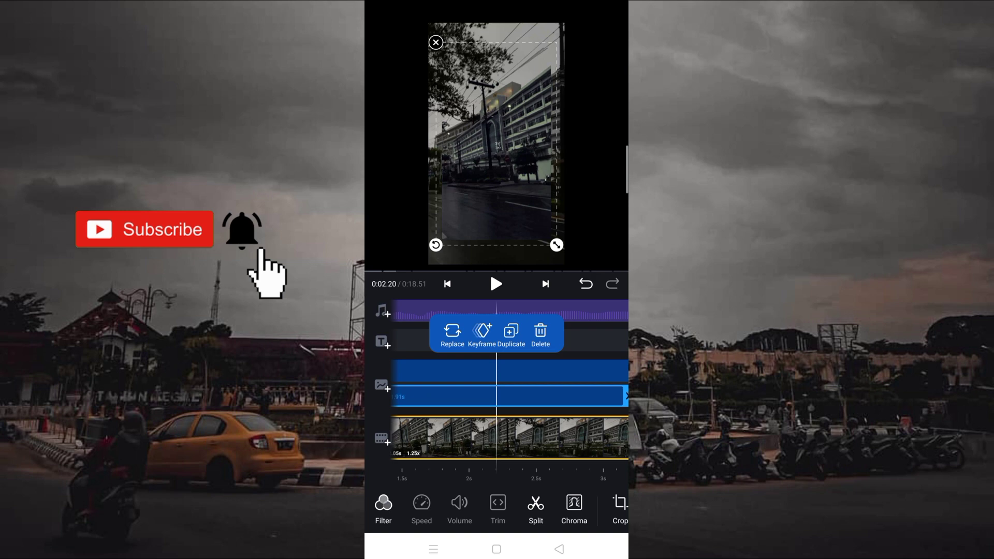
left_click_drag(590, 505, 342, 504)
left_click(525, 505)
left_click(525, 504)
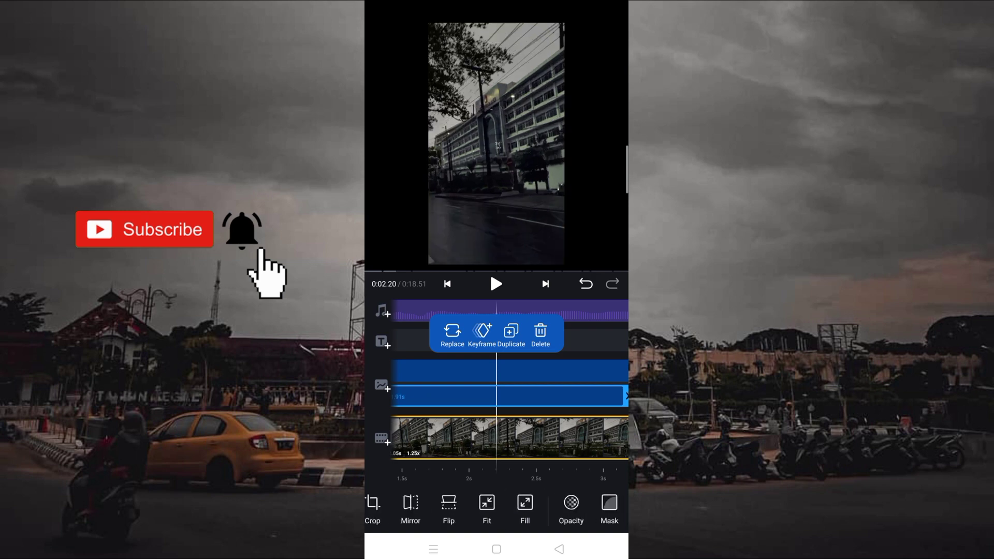
left_click_drag(435, 439, 614, 439)
Select the photo overlay near the second main clip's start and nudge it earlier.
left_click_drag(543, 439, 497, 439)
left_click(591, 439)
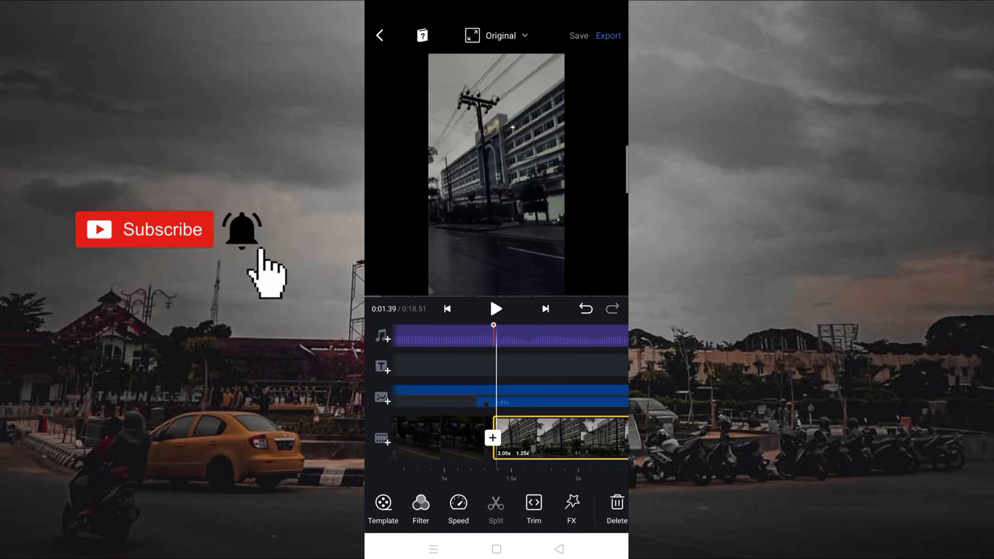
left_click(501, 341)
left_click(442, 439)
left_click(523, 402)
left_click_drag(547, 398, 533, 397)
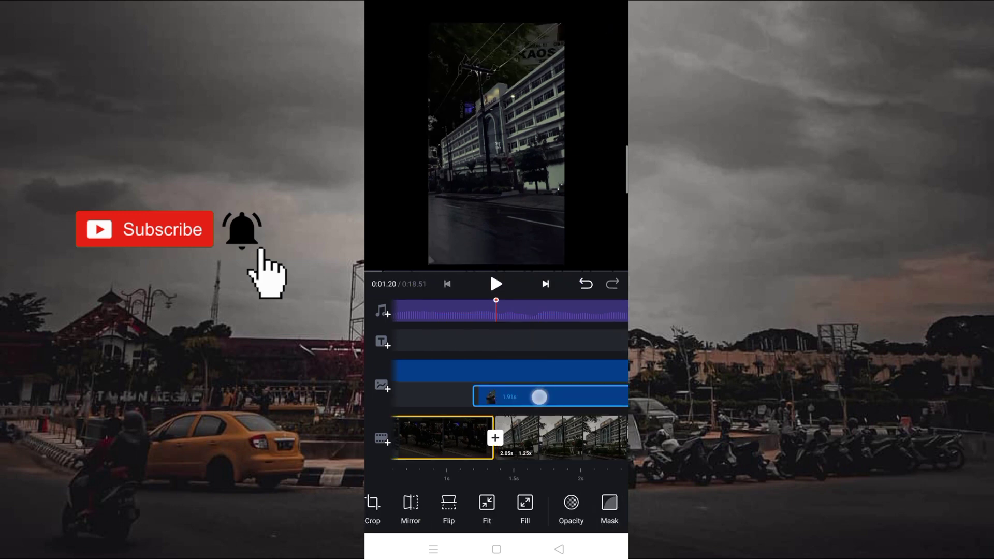
Split the photo overlay at the playhead and delete the split-off piece.
left_click(534, 437)
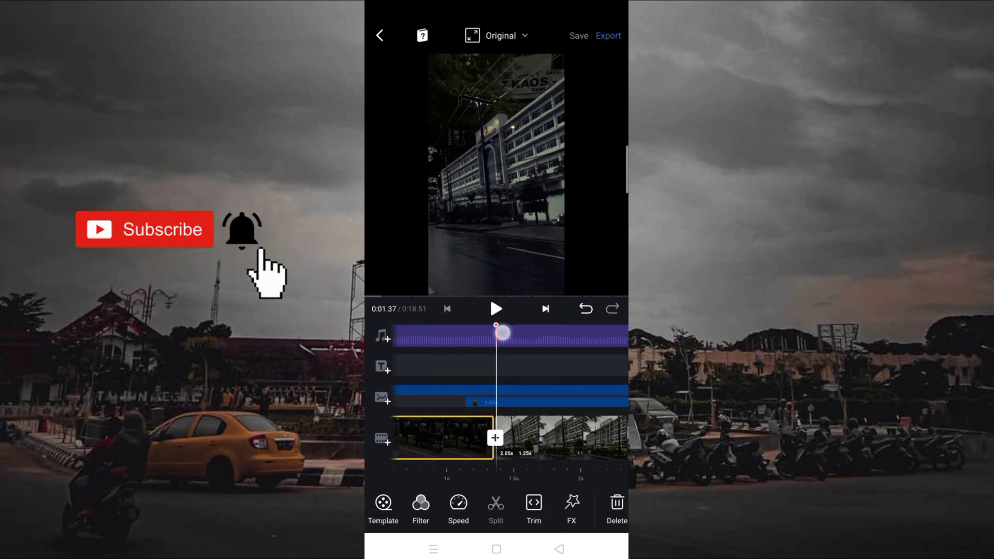
left_click(501, 333)
left_click(528, 407)
left_click_drag(419, 509, 606, 508)
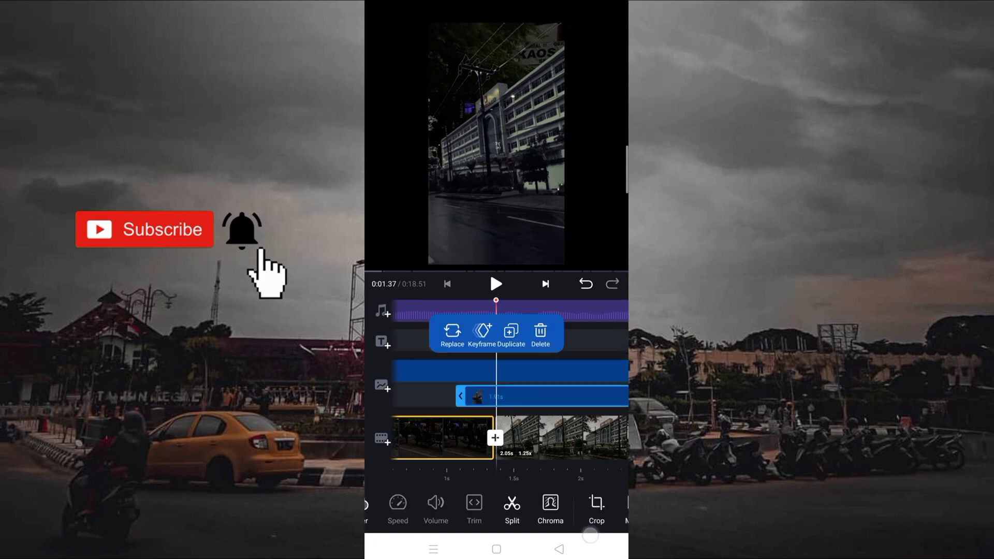
left_click(536, 509)
left_click(540, 334)
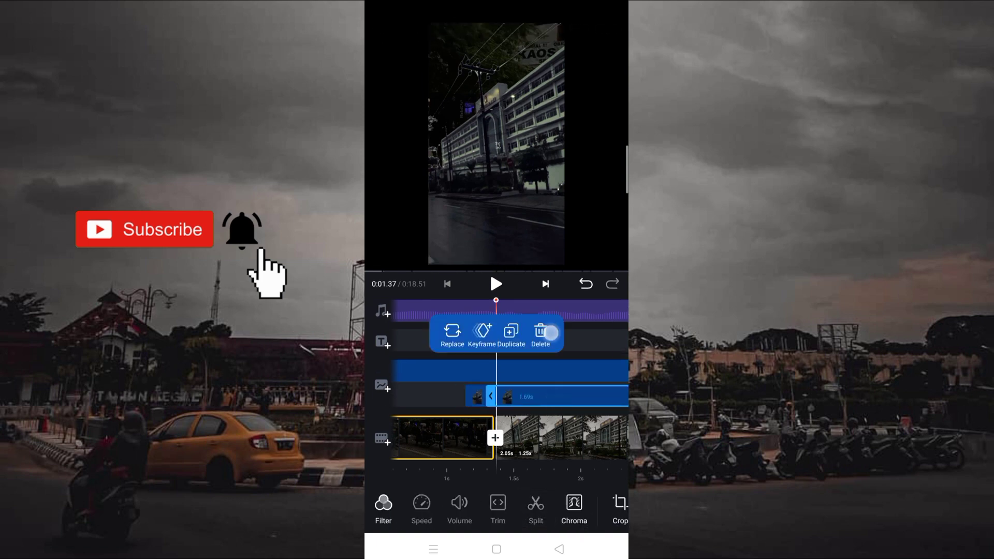
Keyframe the remaining overlay, then move it downward in the frame at another moment.
left_click(489, 402)
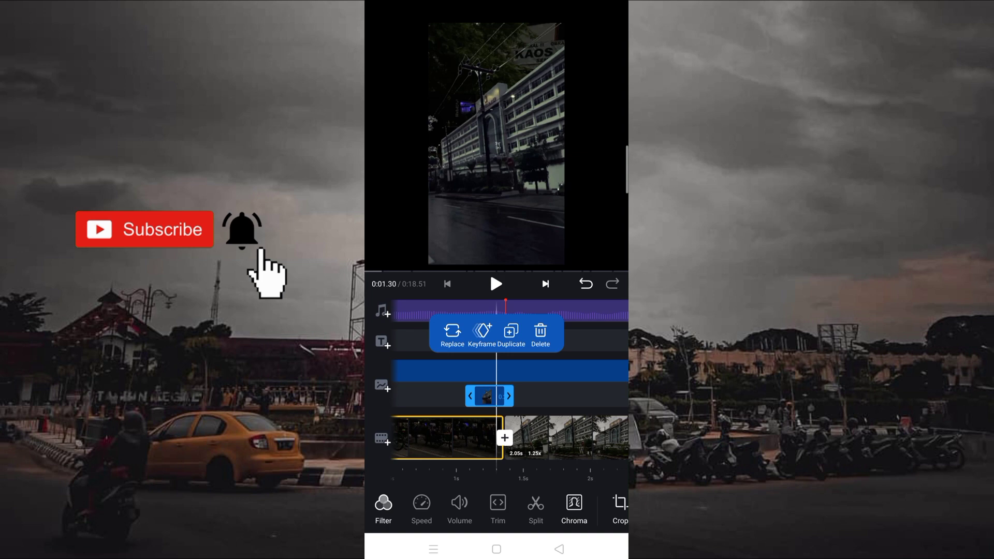
left_click(485, 396)
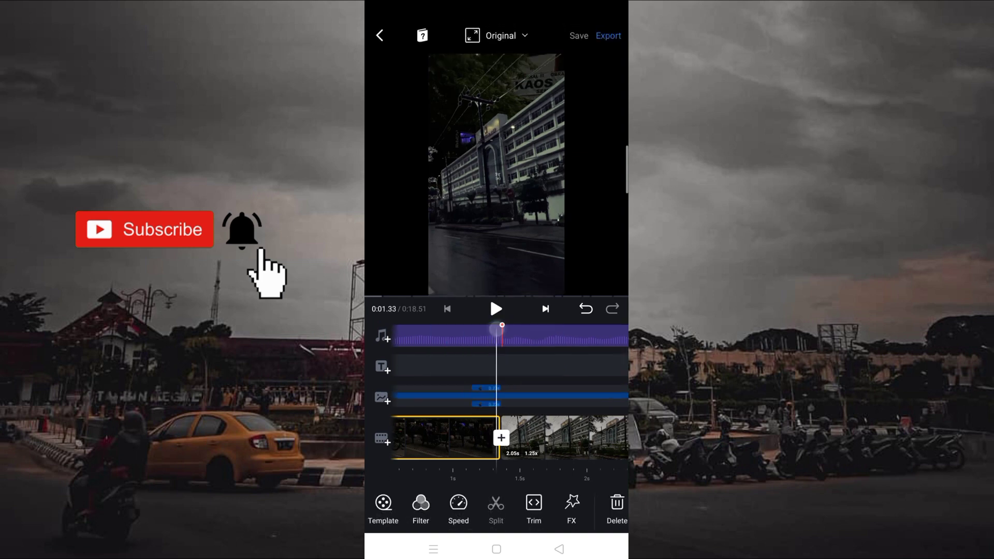
left_click(497, 400)
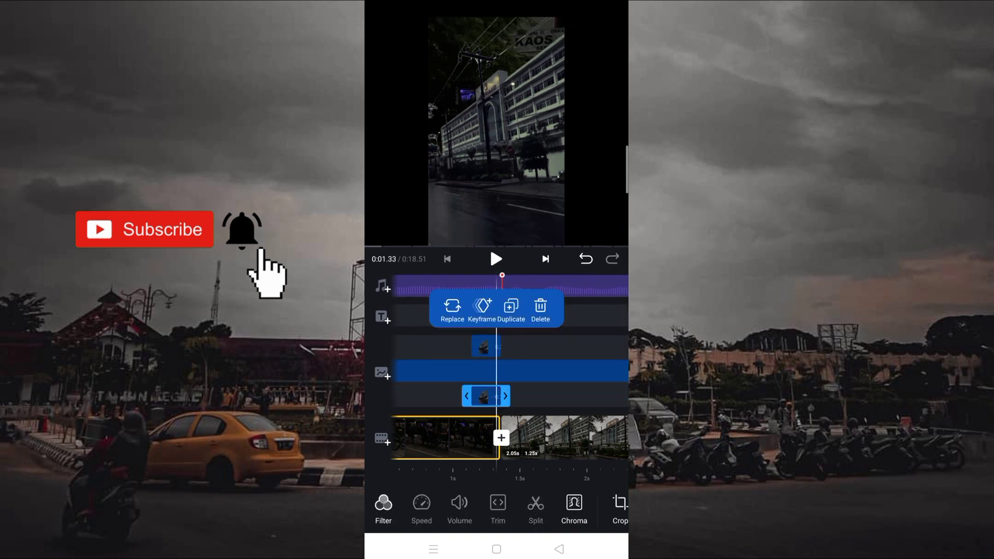
left_click(485, 396)
left_click(486, 396)
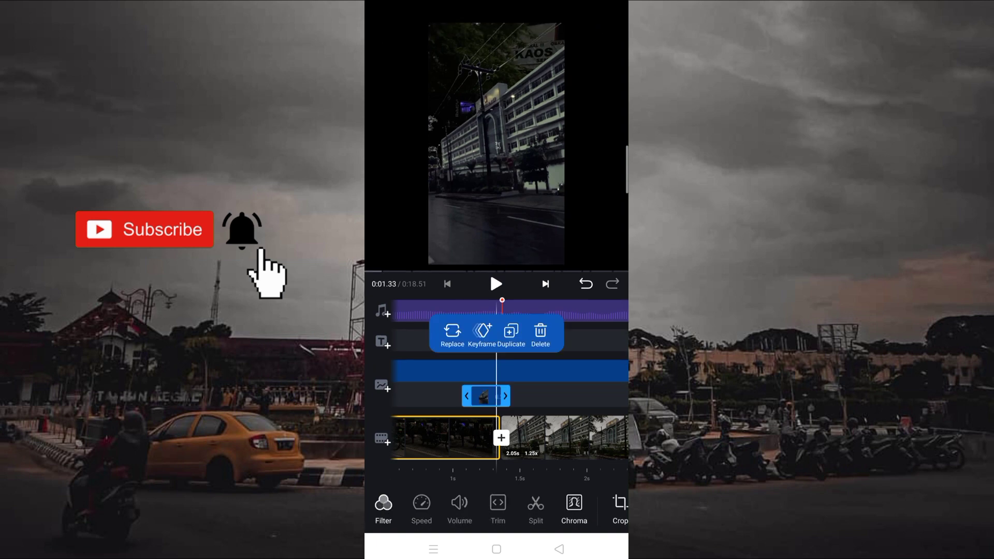
left_click(483, 333)
left_click_drag(542, 408, 562, 408)
mouse_move(535, 155)
left_mouse_down()
mouse_move(539, 295)
mouse_move(565, 410)
mouse_move(621, 395)
mouse_move(568, 414)
mouse_move(579, 419)
mouse_move(561, 419)
mouse_move(572, 406)
mouse_move(497, 402)
left_mouse_up()
Leave overlay editing and move the playhead to about 4.3 seconds.
left_click(598, 392)
mouse_move(560, 385)
left_mouse_down()
mouse_move(596, 384)
mouse_move(575, 386)
mouse_move(583, 370)
mouse_move(479, 372)
left_mouse_up()
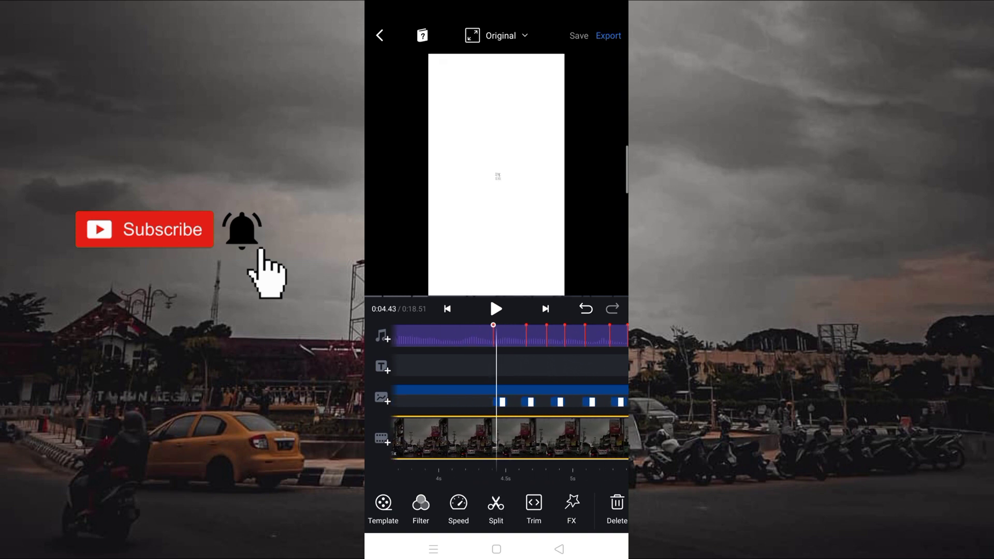
mouse_move(573, 357)
left_mouse_down()
mouse_move(540, 360)
mouse_move(594, 365)
left_mouse_up()
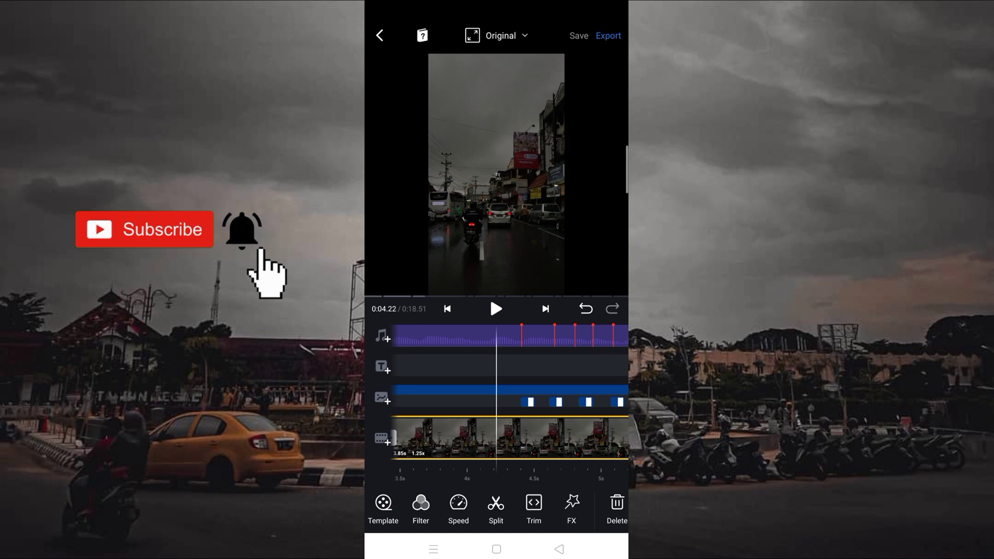
Insert the plain white sticker from the sticker collection, then deselect it.
left_click(382, 397)
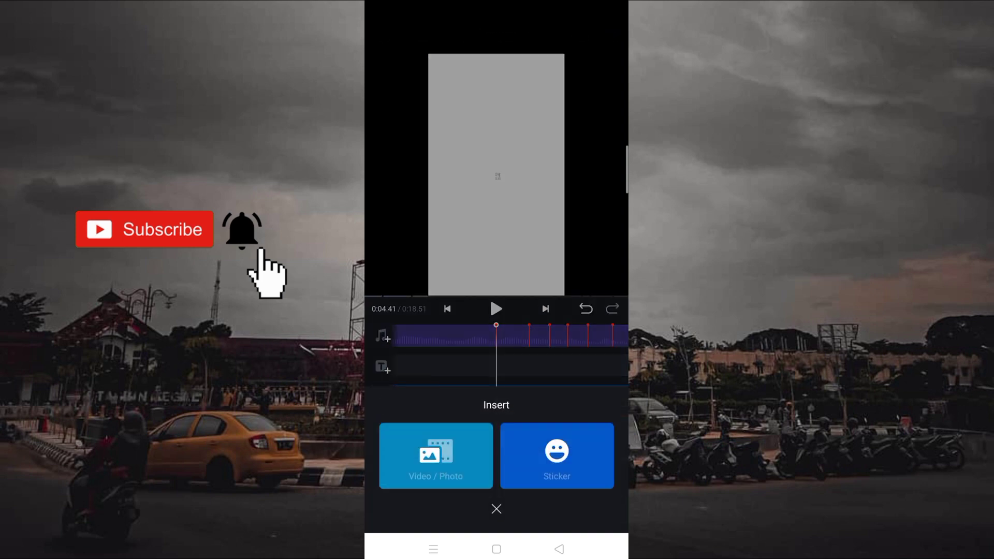
left_click(557, 456)
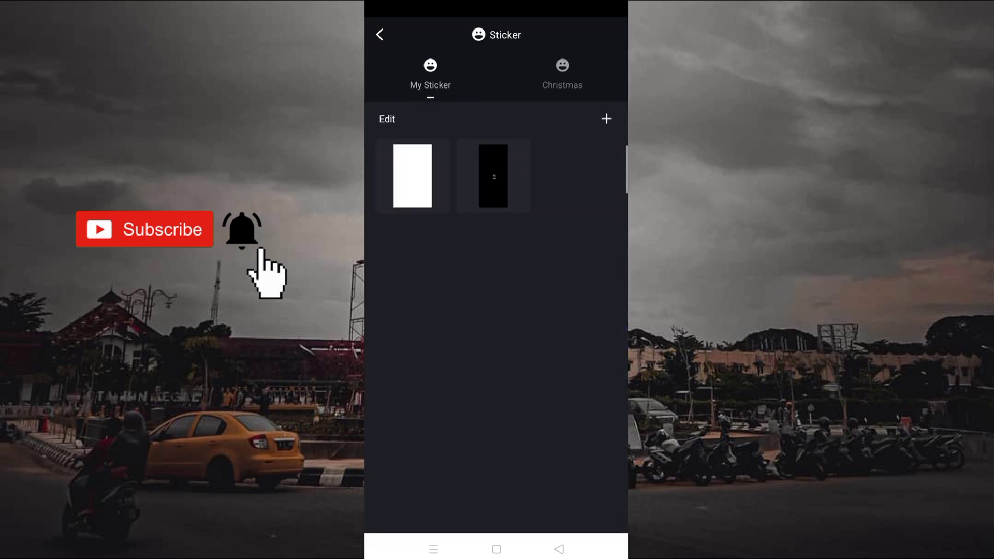
left_click(558, 549)
left_click_drag(585, 368, 576, 378)
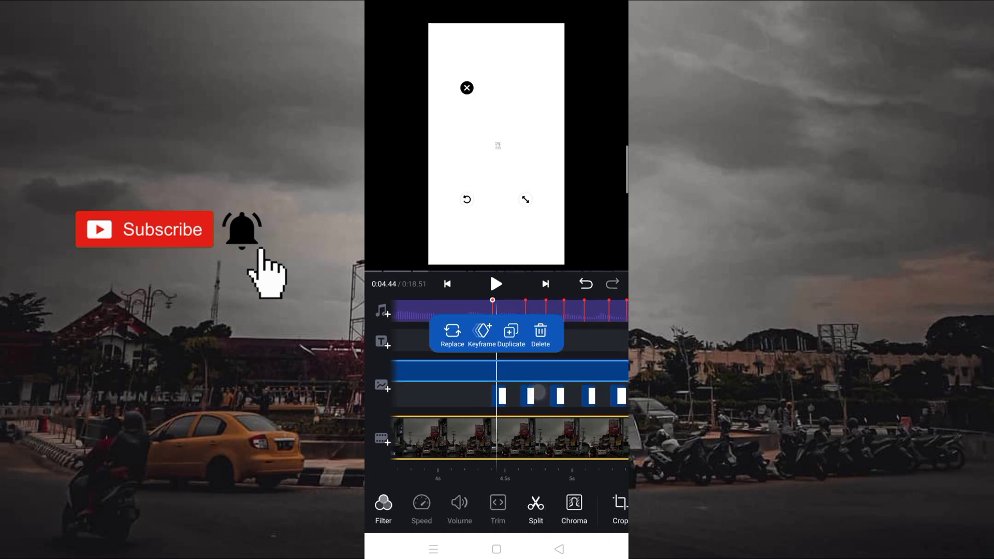
left_click(588, 366)
left_click_drag(587, 366, 552, 390)
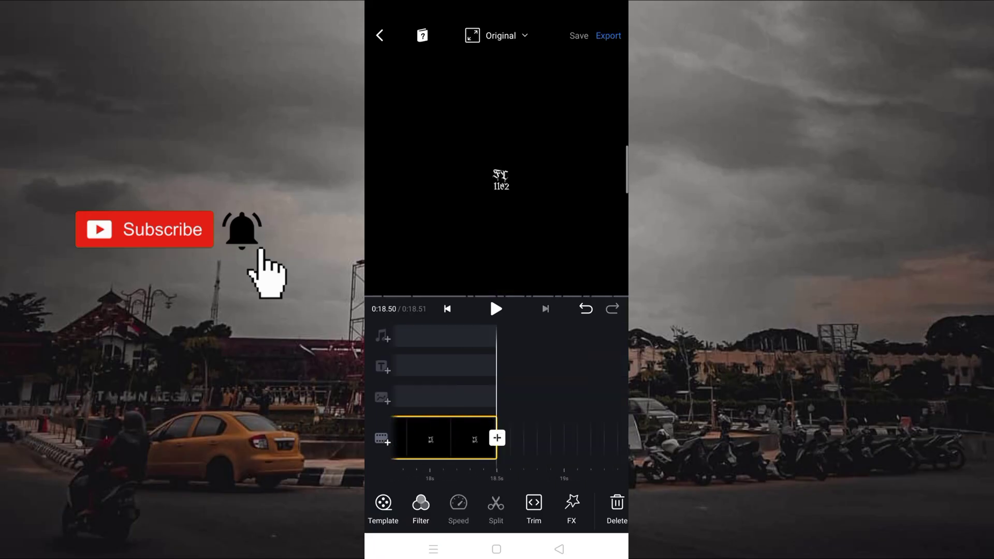
Launch TikTok, view the feed and the Febri Channel 1102 profile, then return home.
left_click(497, 549)
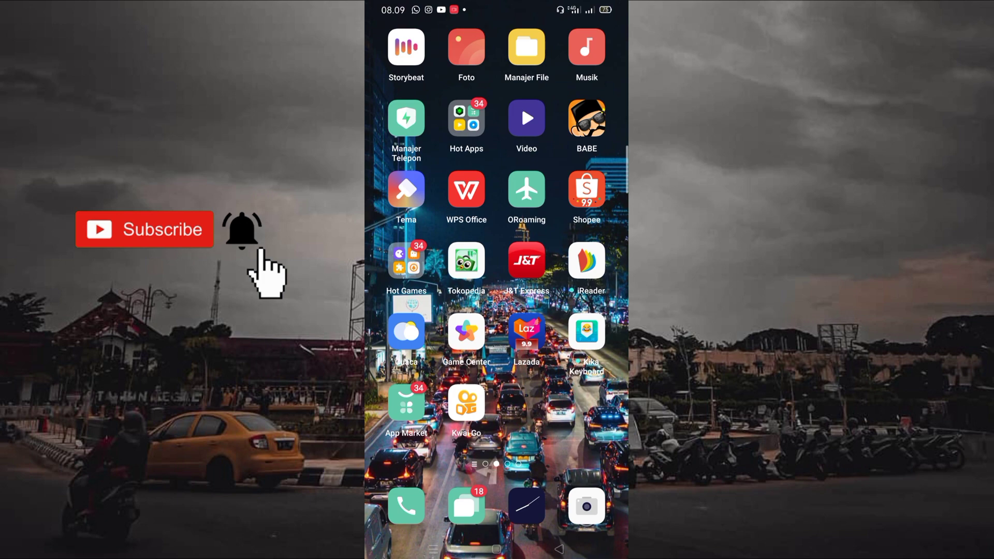
left_click_drag(574, 349, 419, 350)
left_click_drag(575, 350, 419, 349)
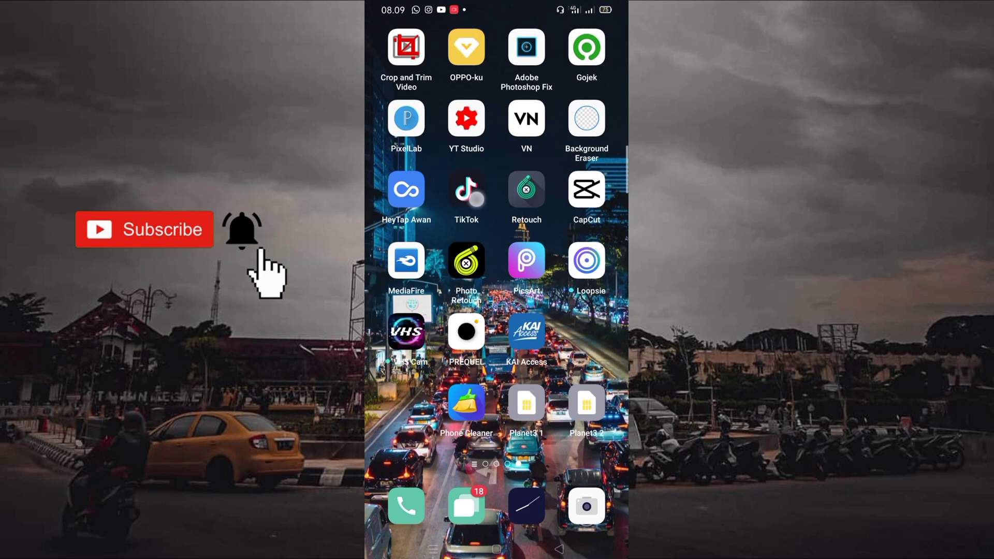
left_click(475, 199)
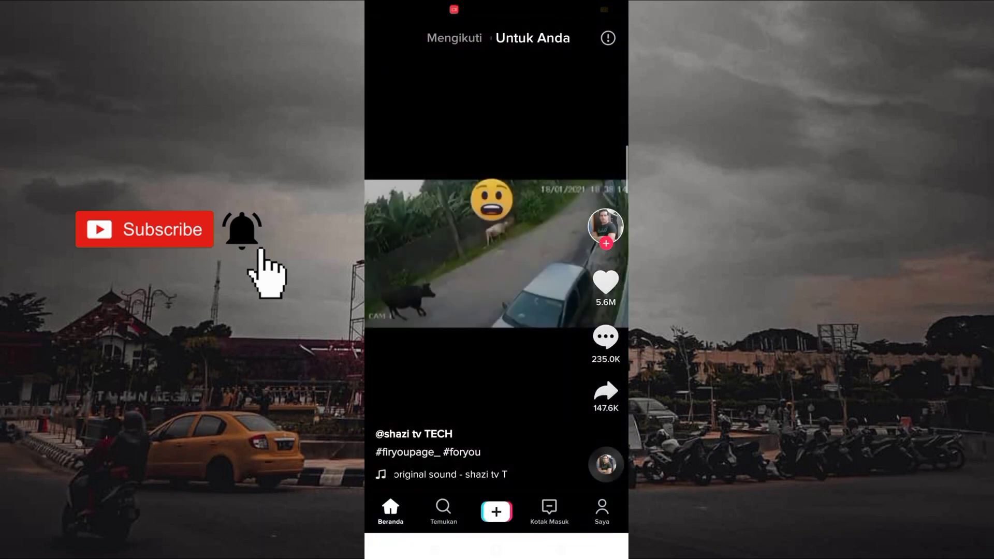
left_click(602, 513)
left_click(496, 548)
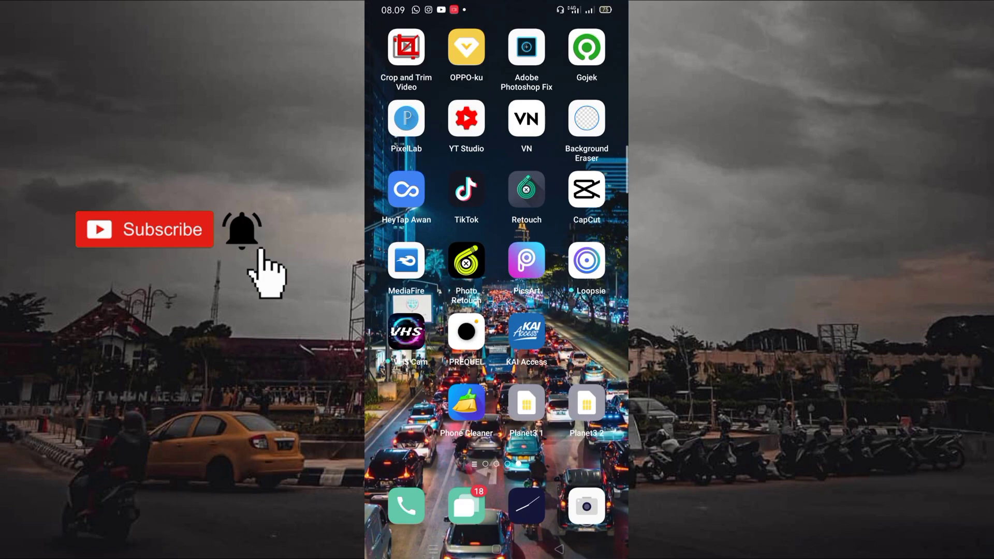
Swipe right twice to reach the first home page with clock, weather and search.
left_click_drag(435, 310, 575, 311)
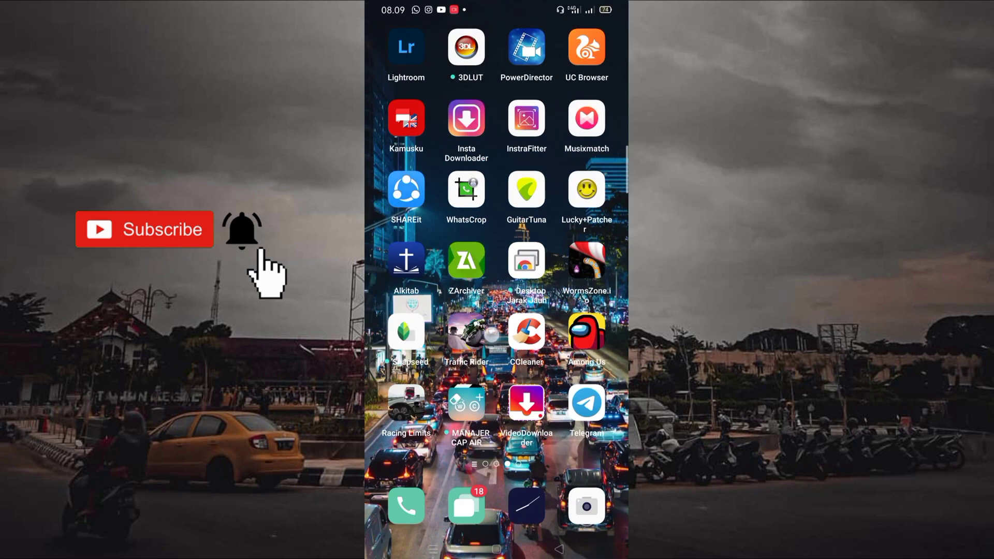
left_click_drag(436, 306, 565, 306)
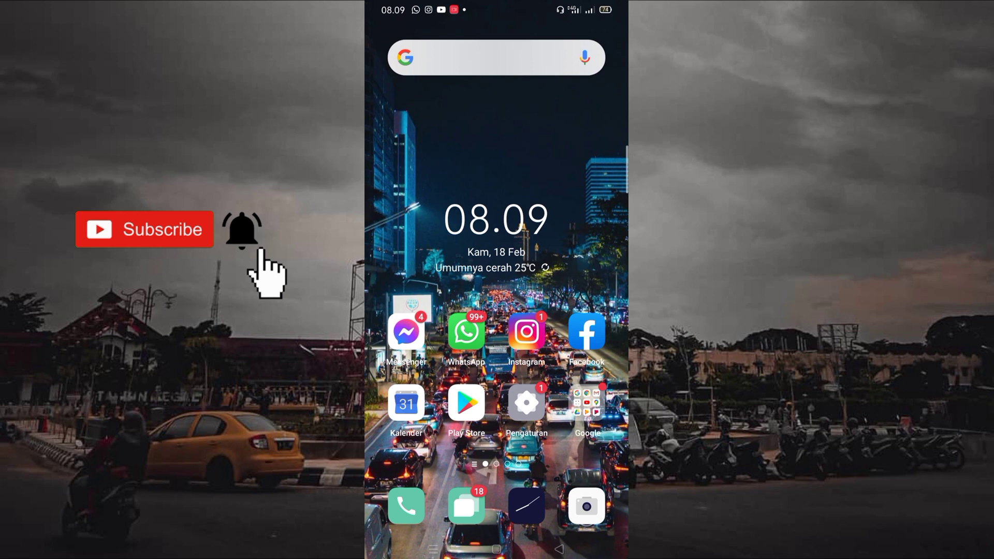